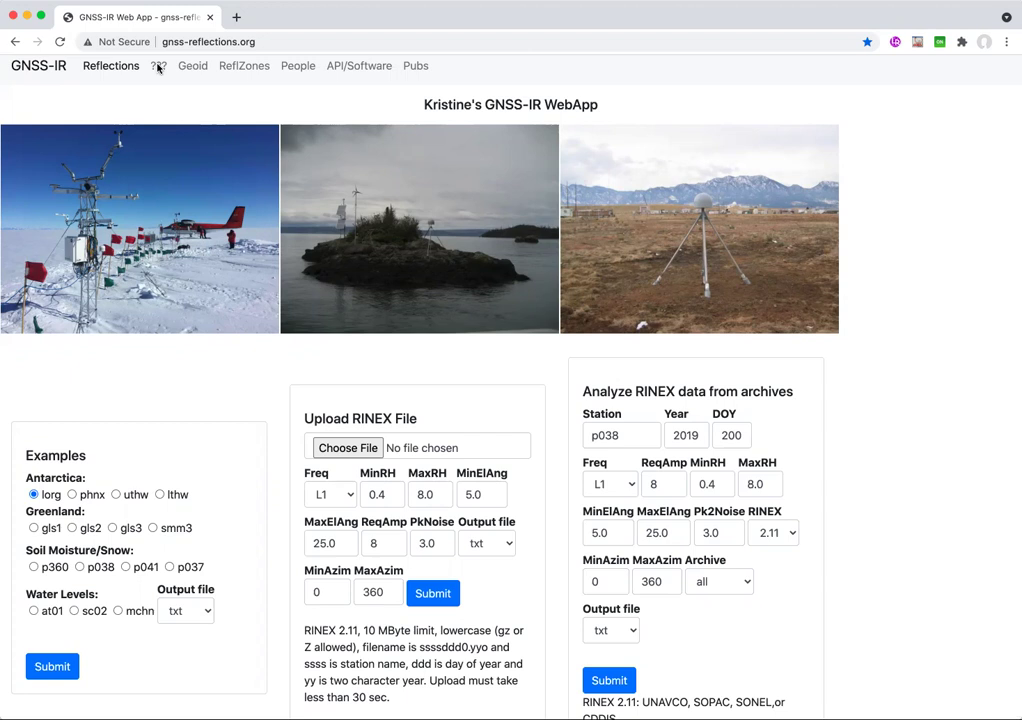
click(157, 67)
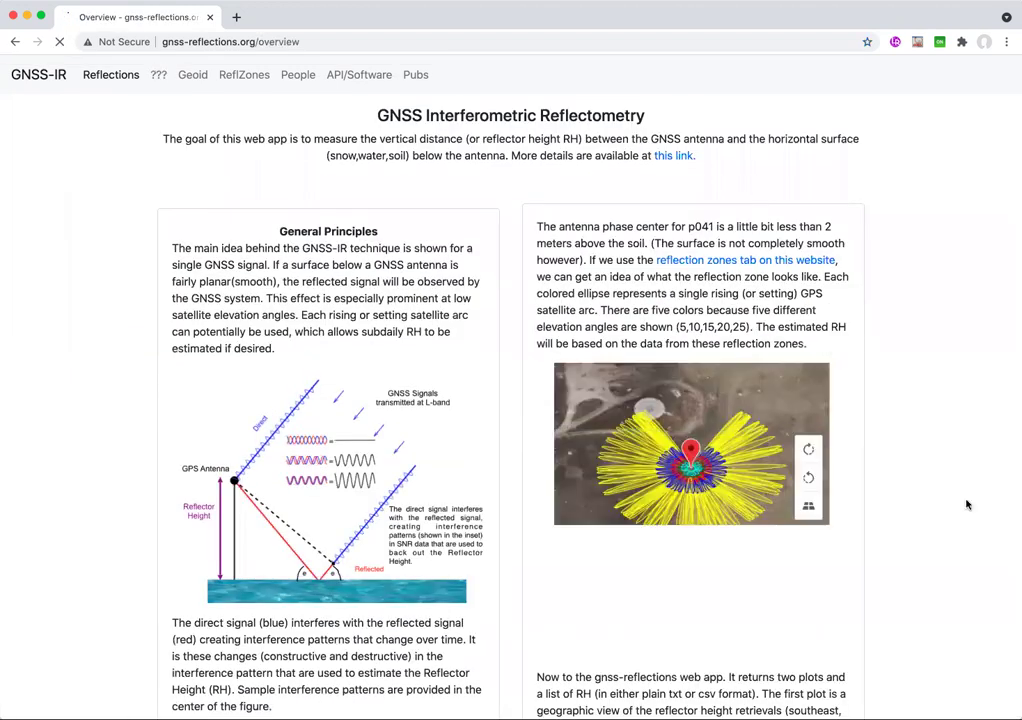
scroll(966, 504, down, 4)
scroll(966, 504, down, 3)
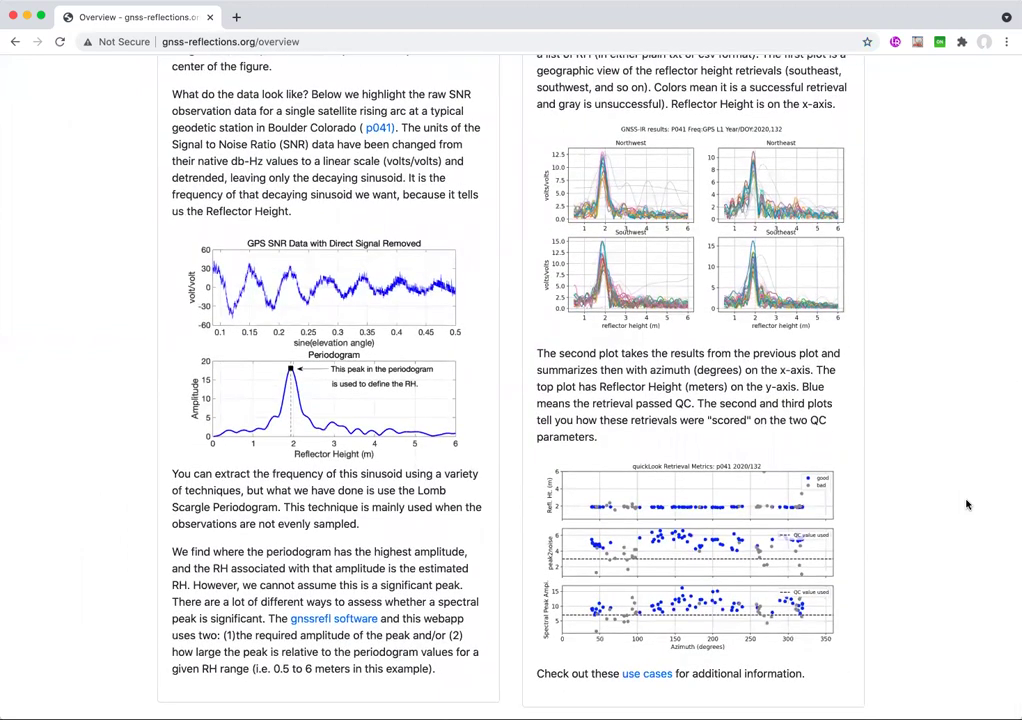
scroll(966, 504, up, 1)
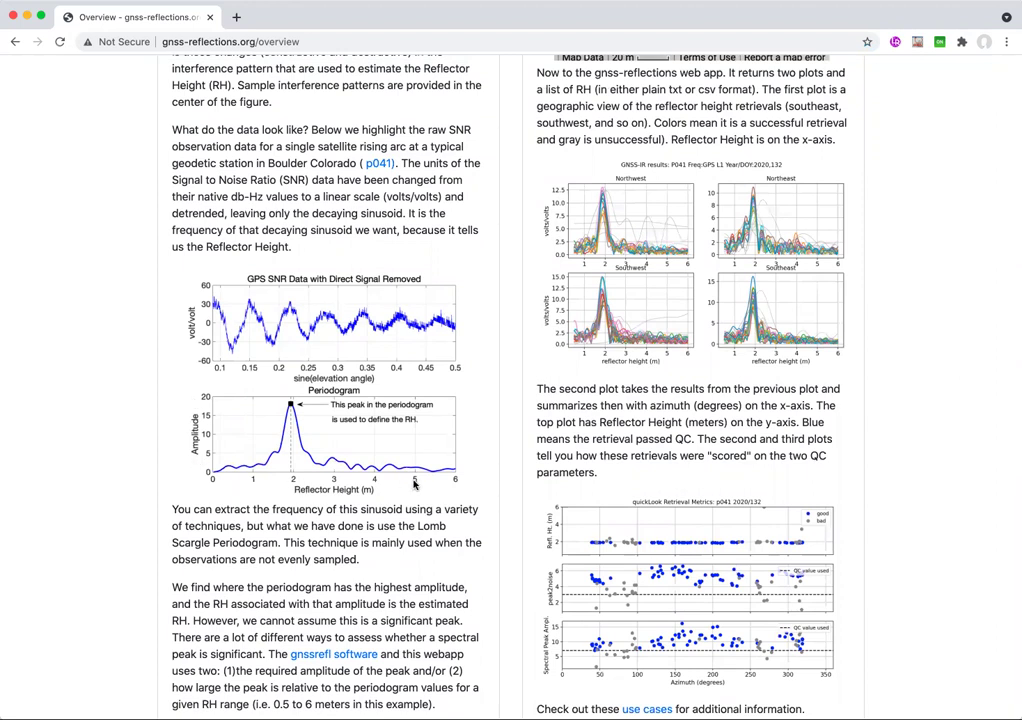
scroll(415, 484, up, 6)
scroll(413, 481, up, 1)
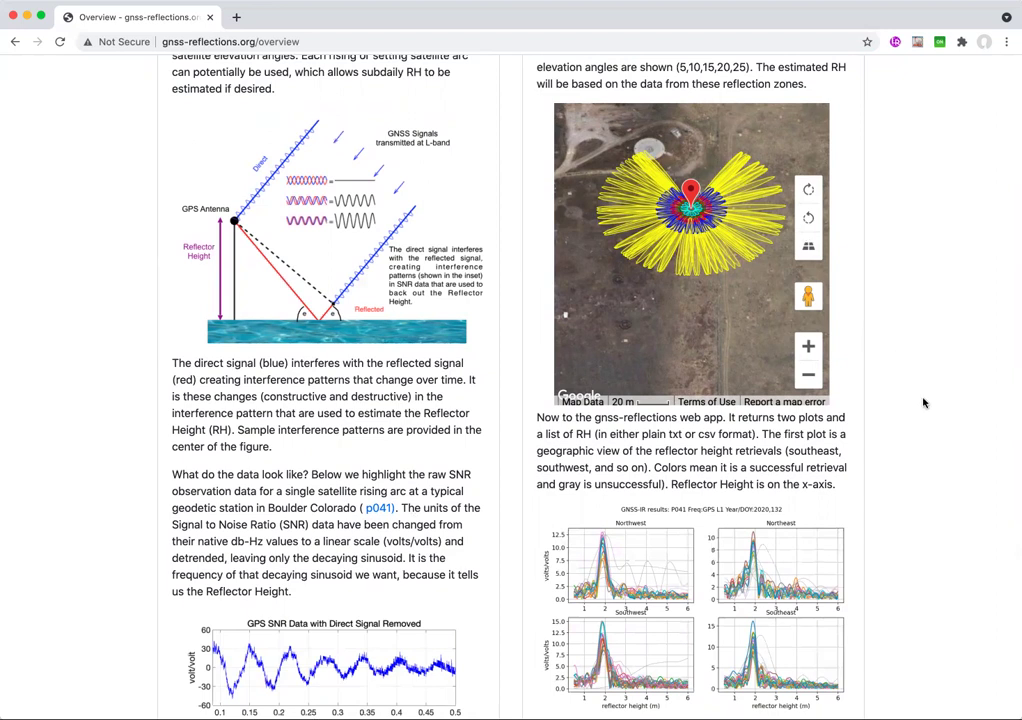
scroll(923, 402, down, 5)
scroll(923, 402, down, 3)
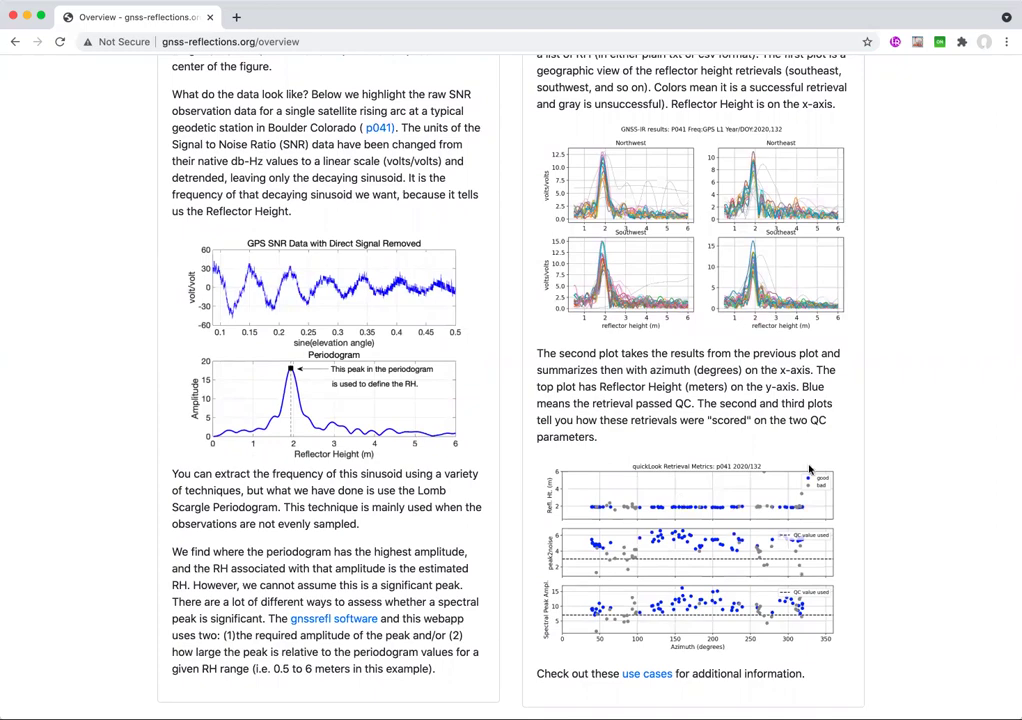
scroll(880, 494, up, 10)
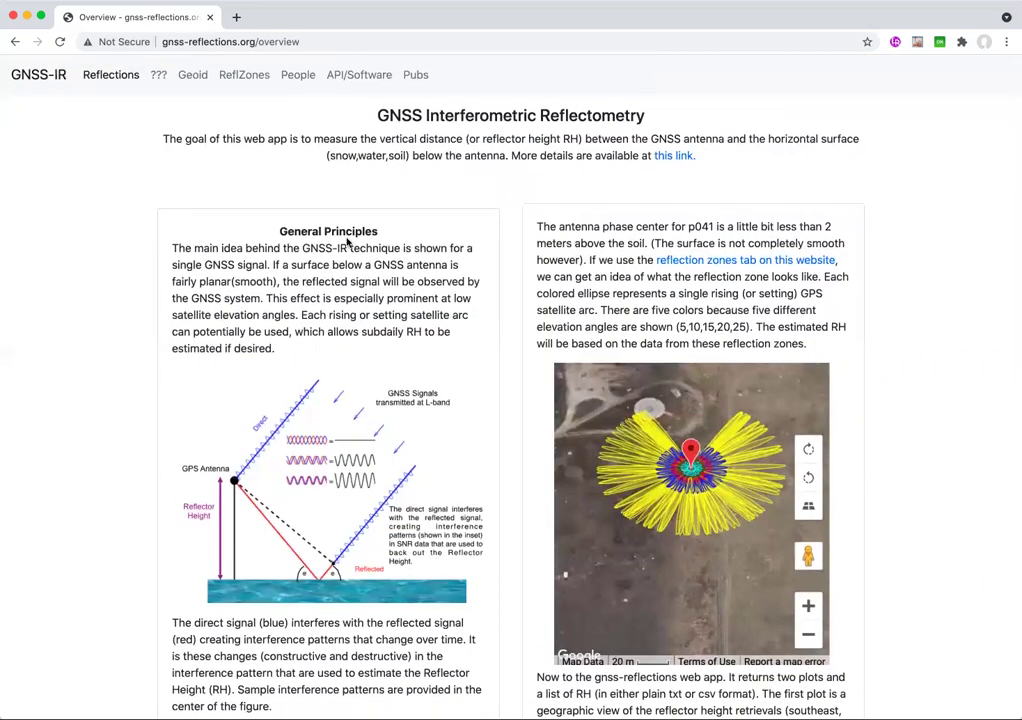
Step: Open the API/Software page and look over its parameter table and example queries
click(360, 88)
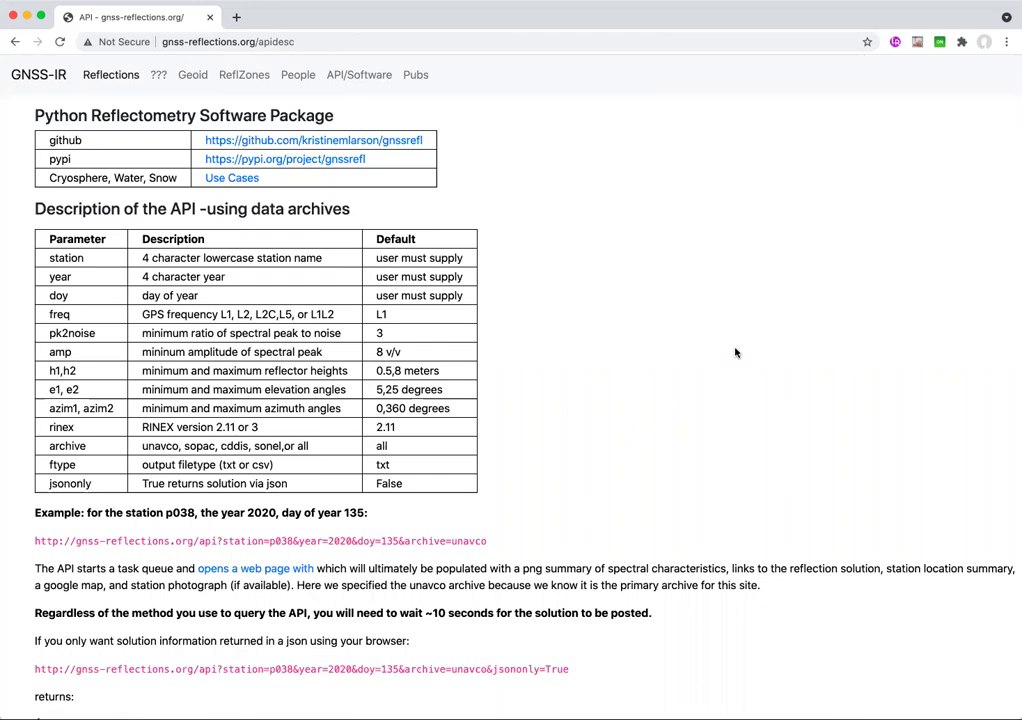
scroll(735, 352, down, 10)
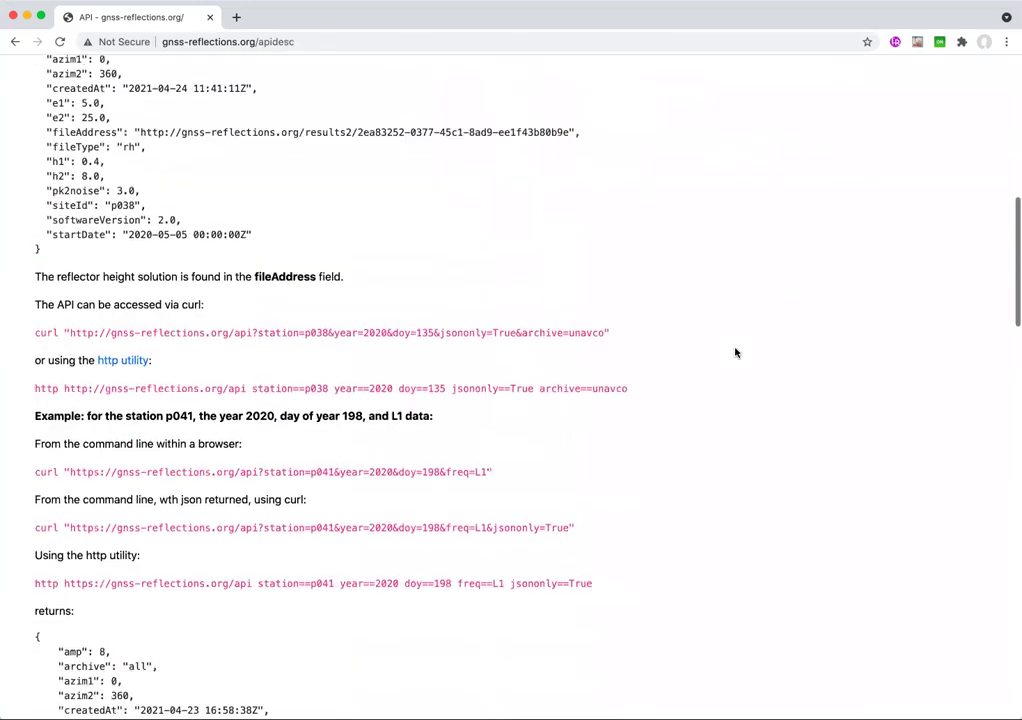
scroll(735, 352, down, 6)
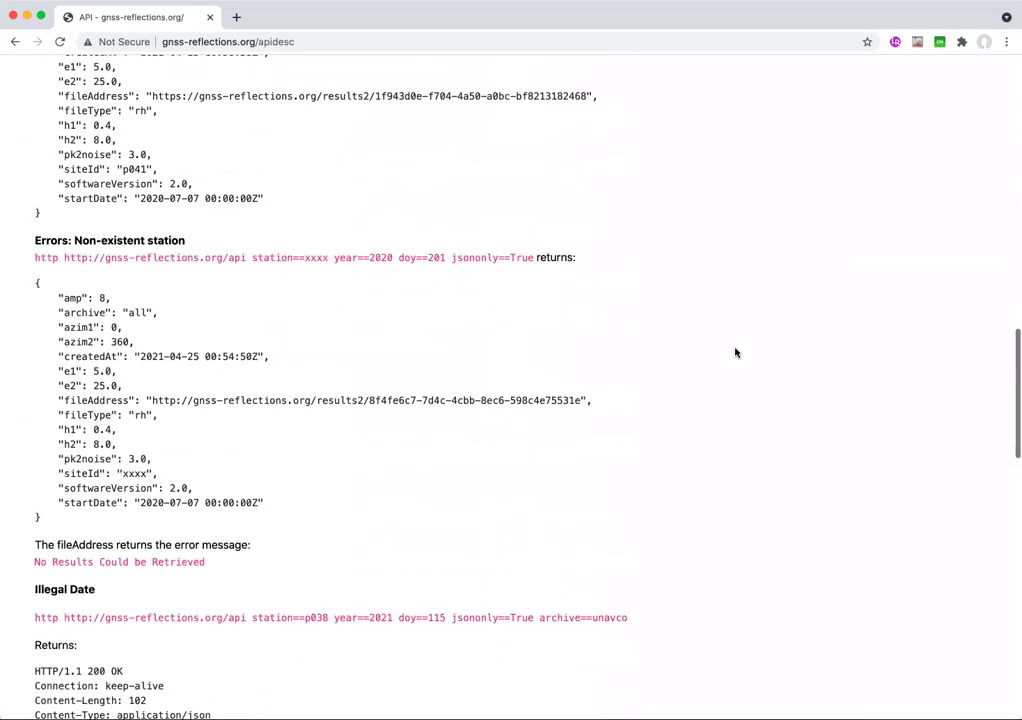
scroll(735, 352, up, 15)
scroll(735, 352, up, 2)
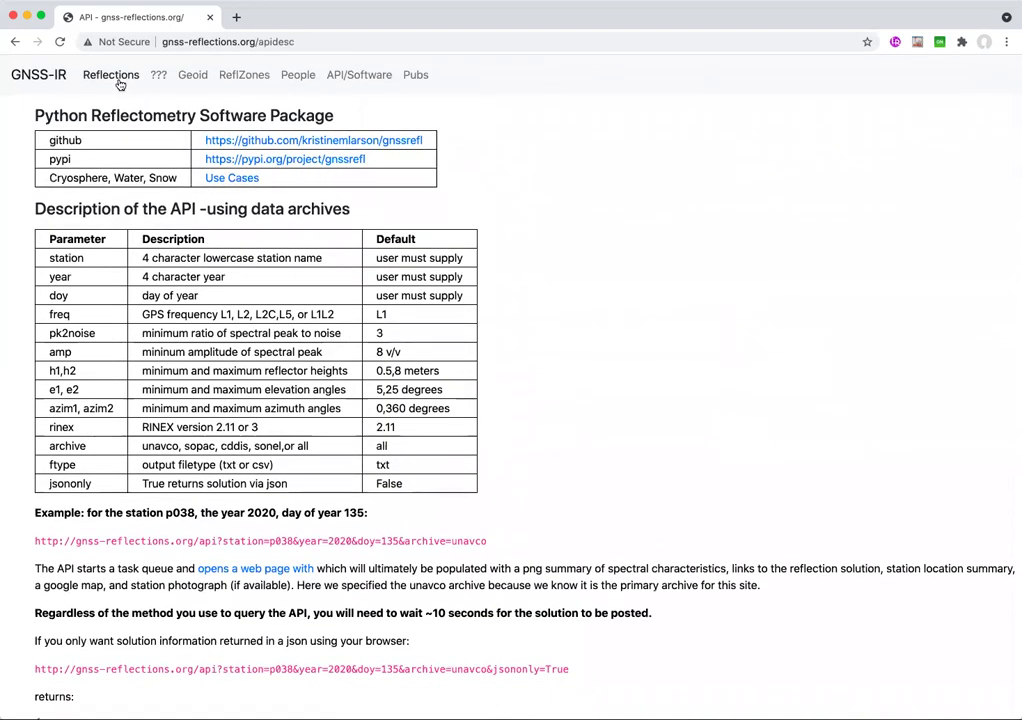
Step: Back on the Reflections page, select the uthw Antarctica example and submit it
click(118, 82)
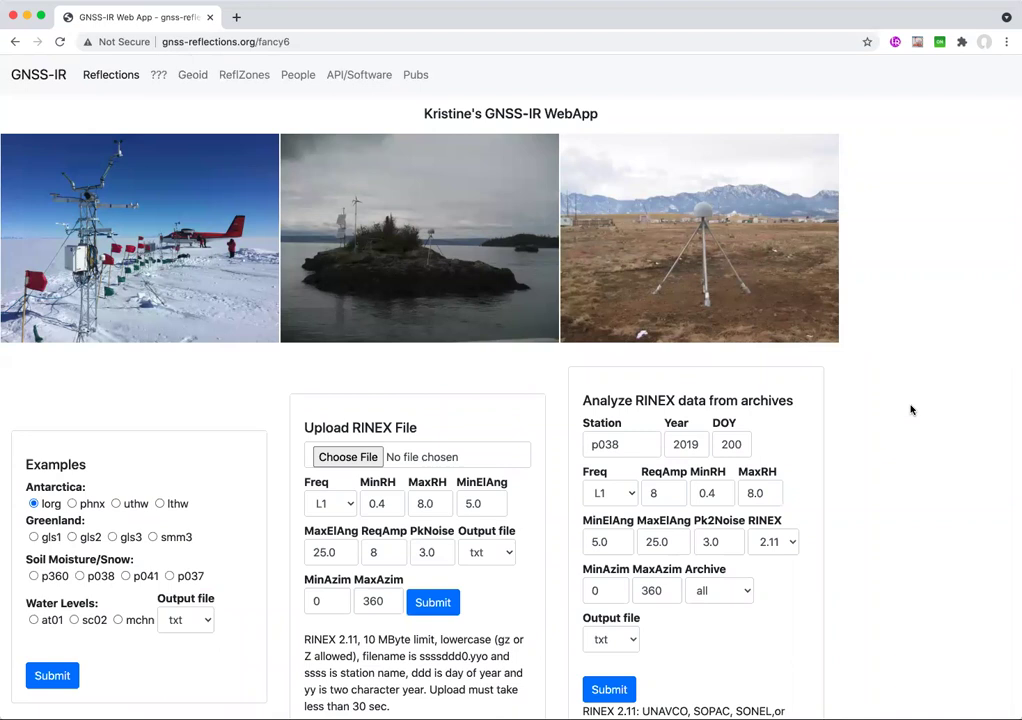
scroll(911, 409, down, 1)
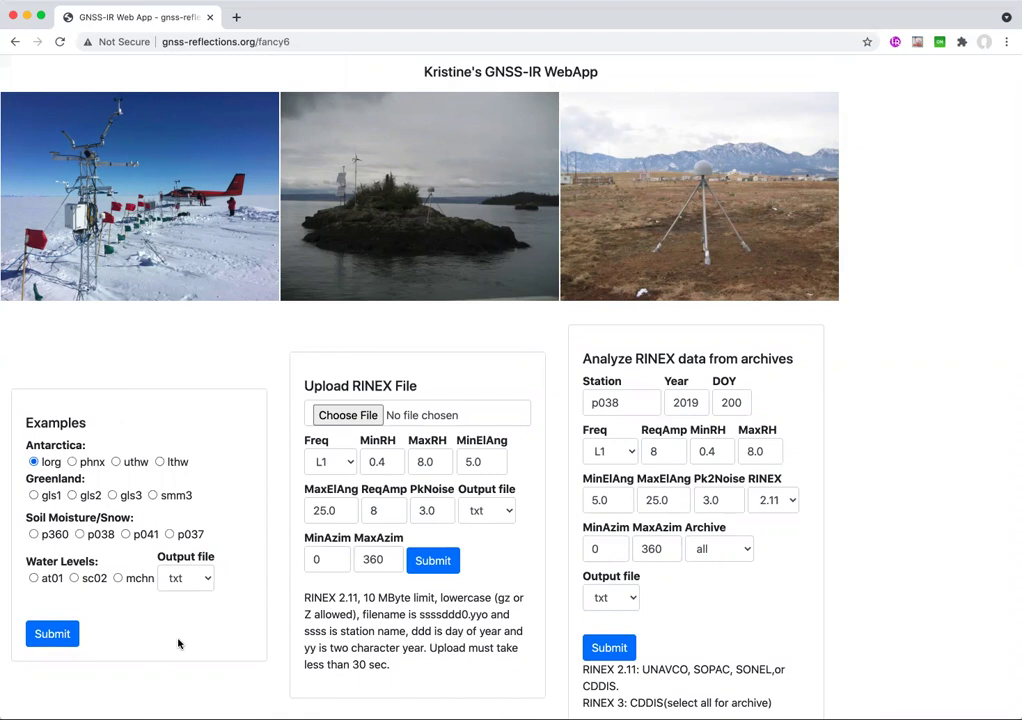
click(115, 461)
click(52, 640)
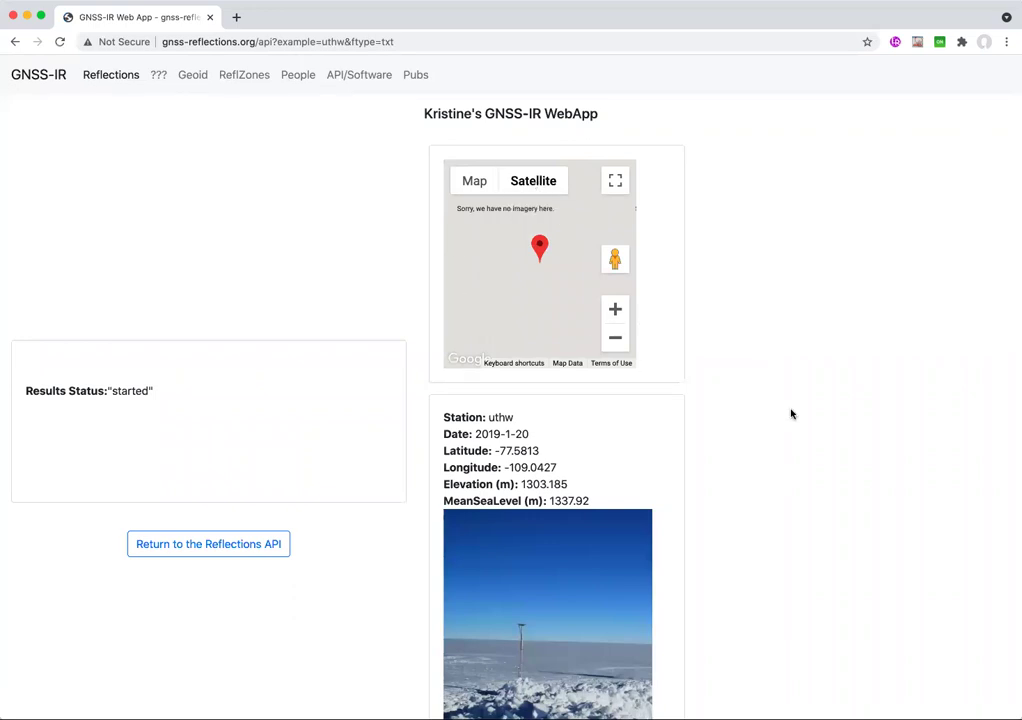
Step: Review the finished uthw plots and open its numerical results, with reflector heights near 5.3 m
scroll(791, 413, down, 2)
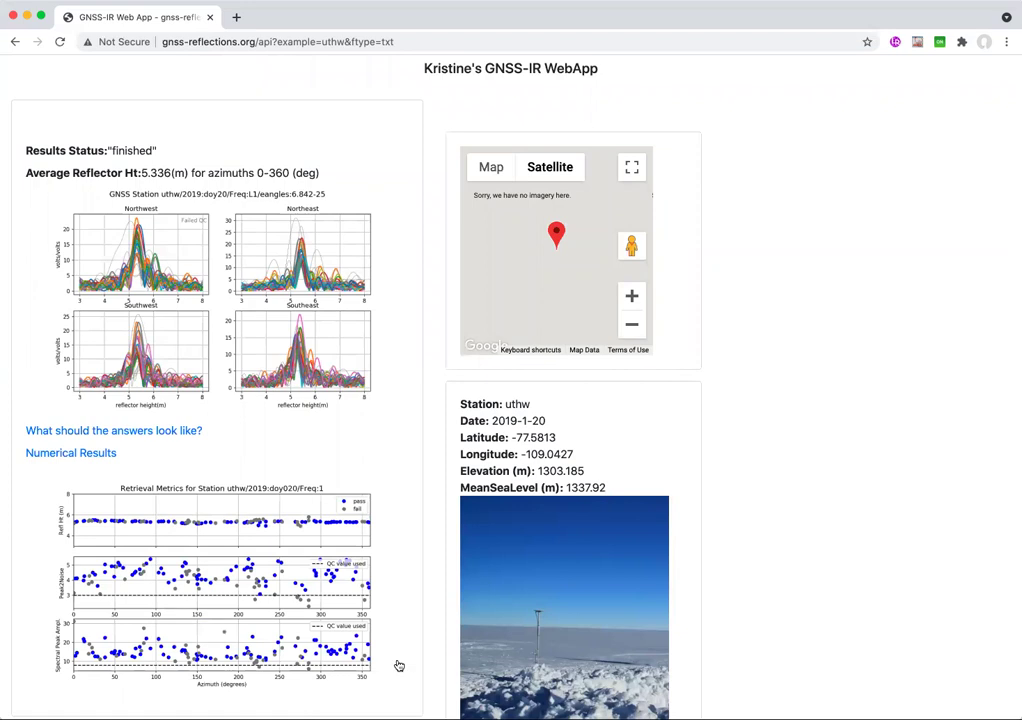
scroll(396, 665, down, 1)
scroll(398, 665, down, 2)
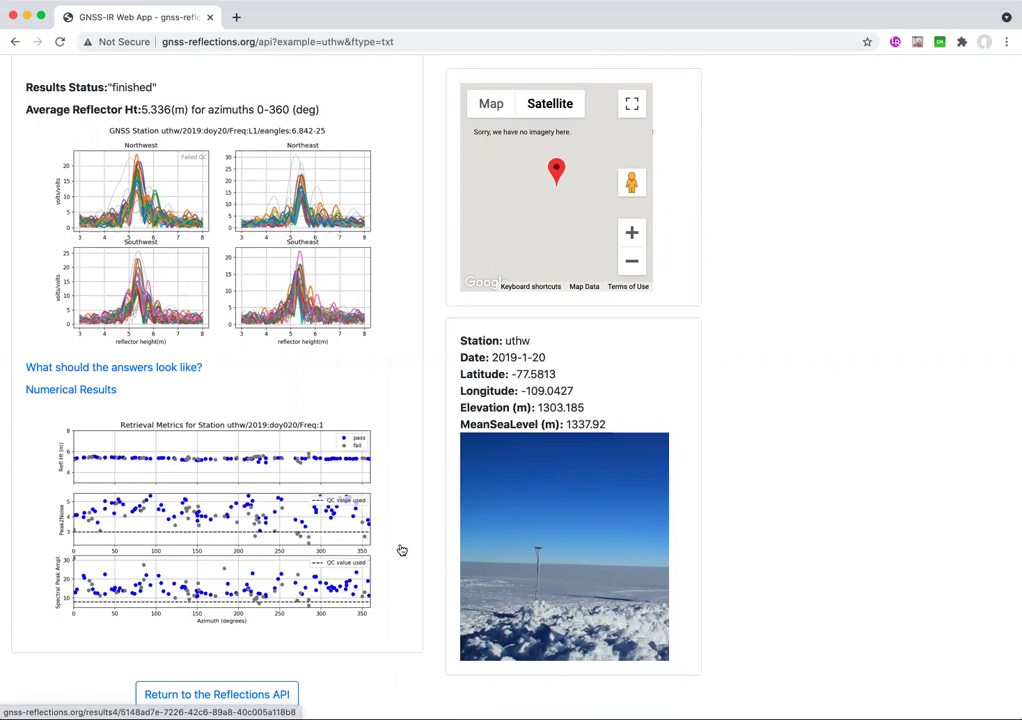
scroll(401, 550, up, 2)
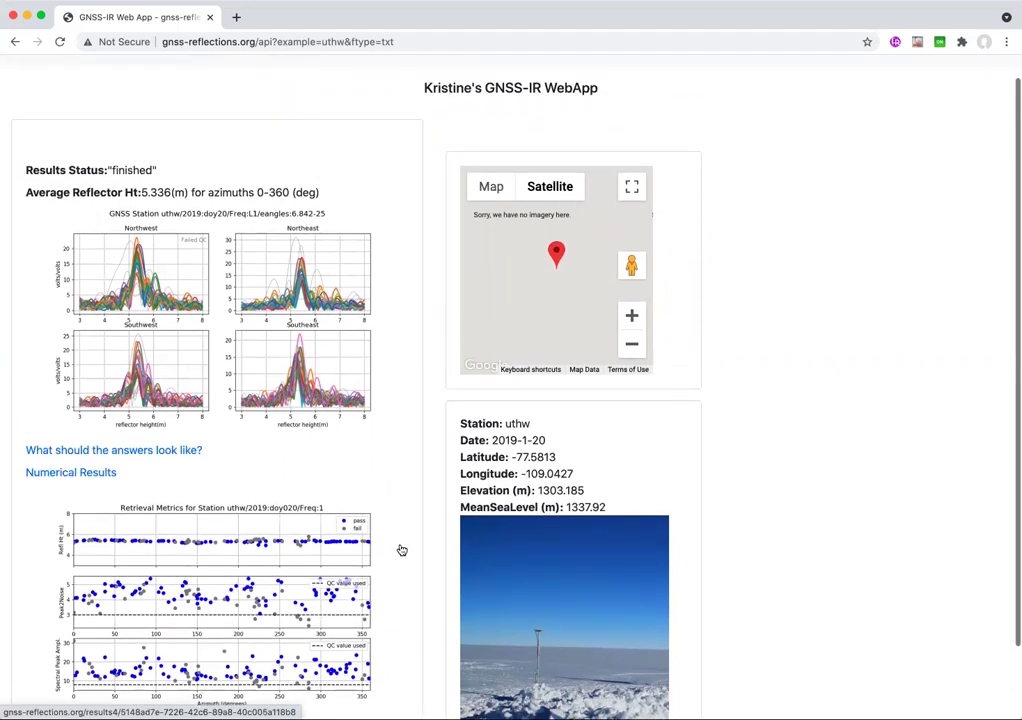
click(87, 474)
scroll(88, 480, down, 5)
scroll(70, 475, up, 5)
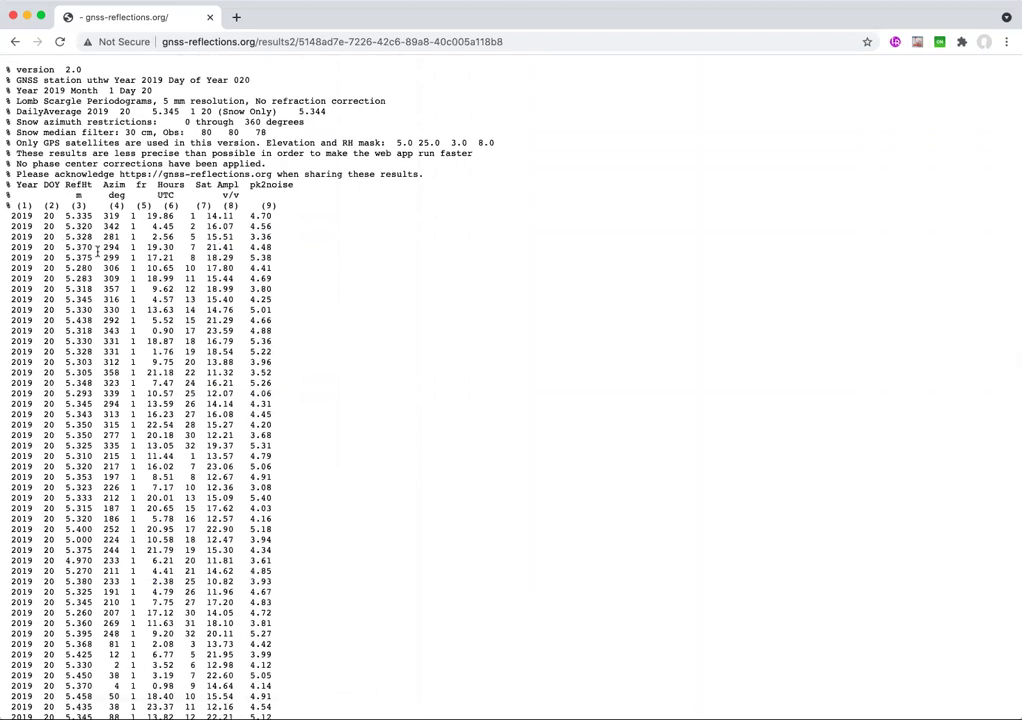
Step: Strip the results path from the address to reload the gnss-reflections.org home page
click(258, 42)
click(258, 42)
drag(258, 42, 641, 95)
key(BackSpace)
key(Return)
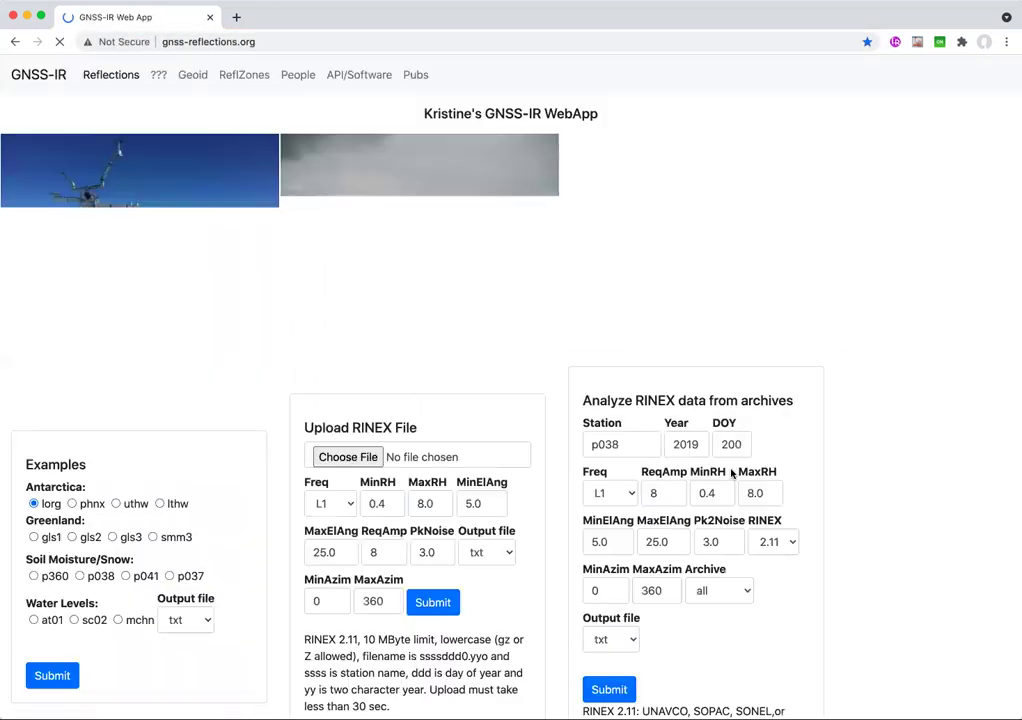
Step: In the archive form, enter station sc02, year 2021, MinRH 2.5 and MaxRH 10
scroll(885, 560, down, 2)
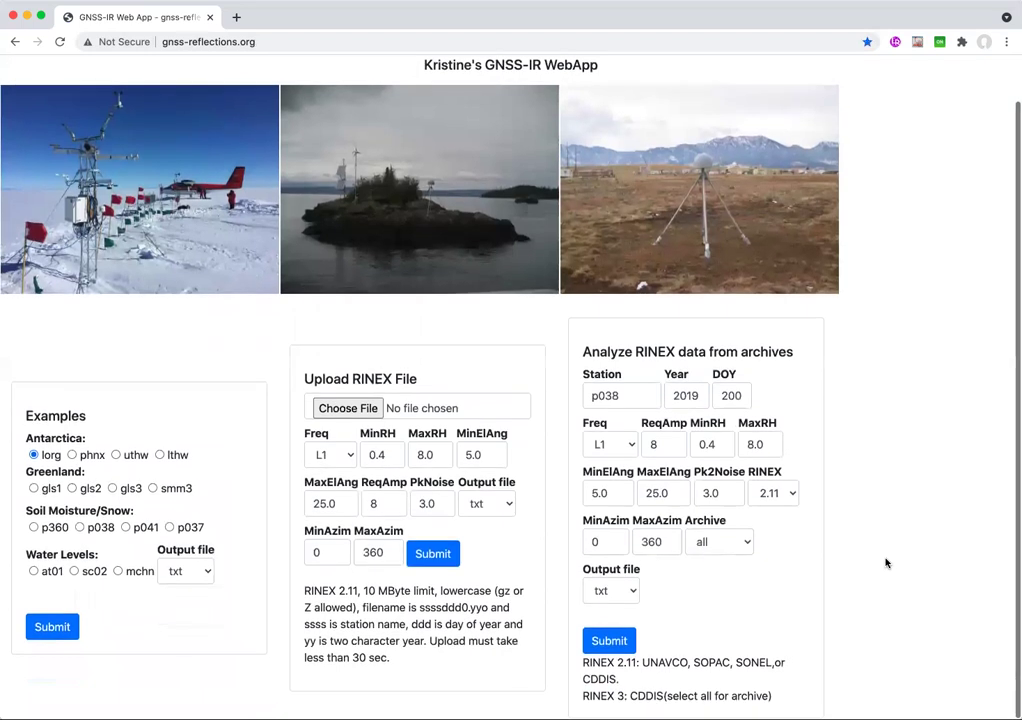
double_click(641, 395)
text(sc02)
double_click(688, 395)
text(2021)
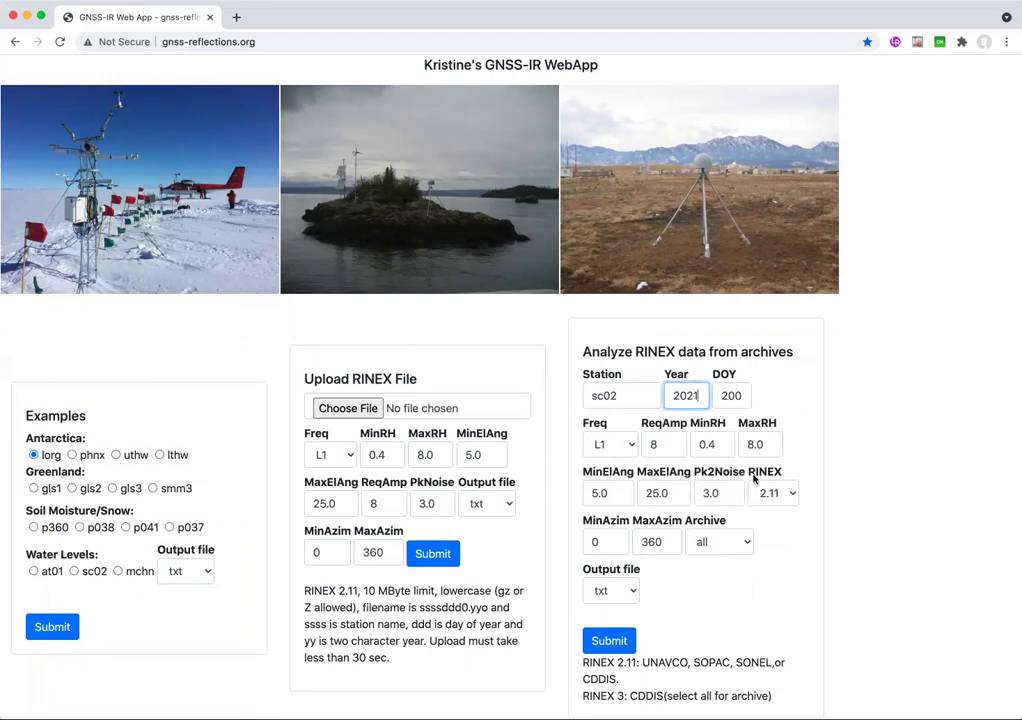
key(Tab)
key(Tab)
key(Tab)
key(Tab)
text(2.5)
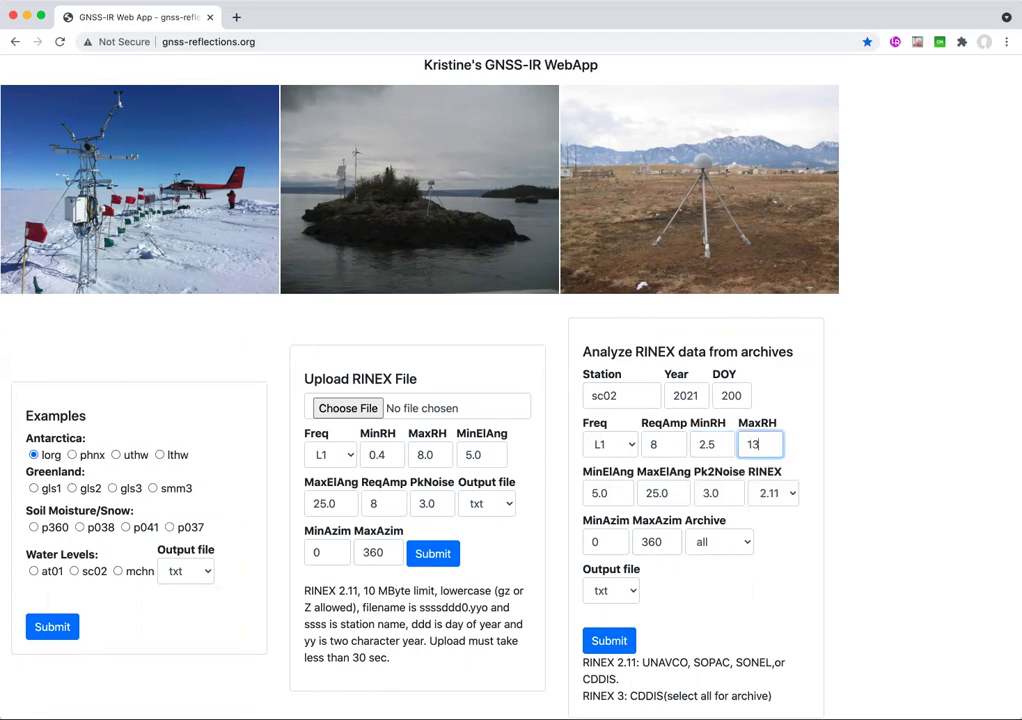
text(1)
key(ctrl+z)
text(12)
key(BackSpace)
text(0)
Step: Choose frequency L2C, MaxElAng 13 and azimuths 45 to 220
click(629, 449)
click(614, 476)
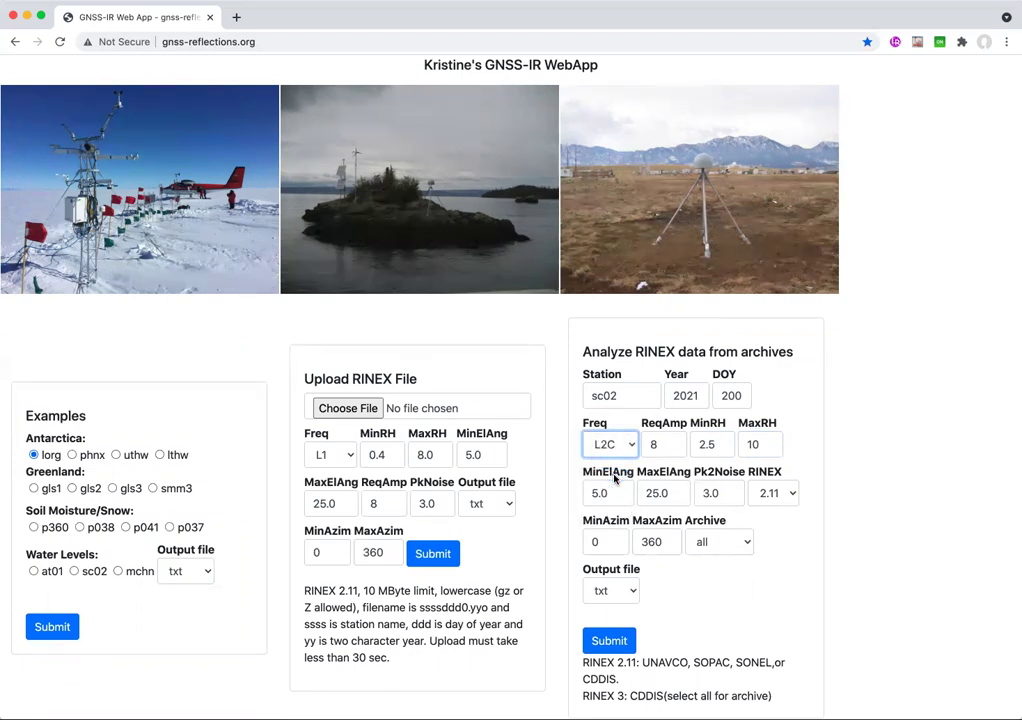
click(617, 497)
key(Tab)
text(13)
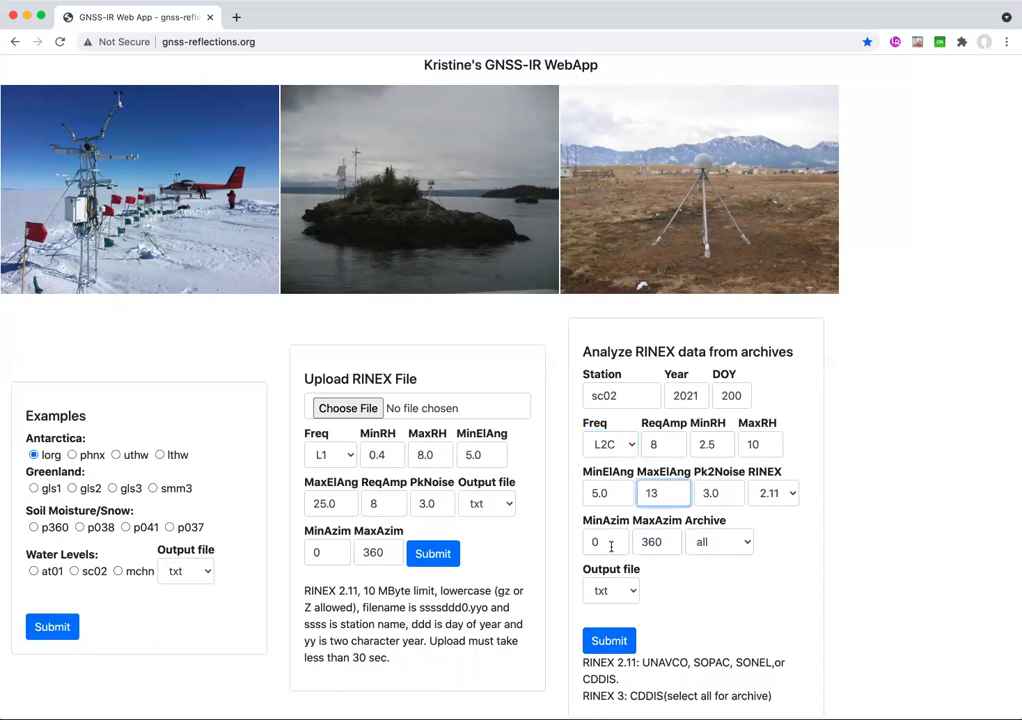
key(Tab)
key(Tab)
key(Tab)
text(45)
key(Tab)
text(229)
key(BackSpace)
text(0)
Step: Pick the unavco archive and submit the sc02 analysis
click(740, 541)
click(728, 558)
click(612, 642)
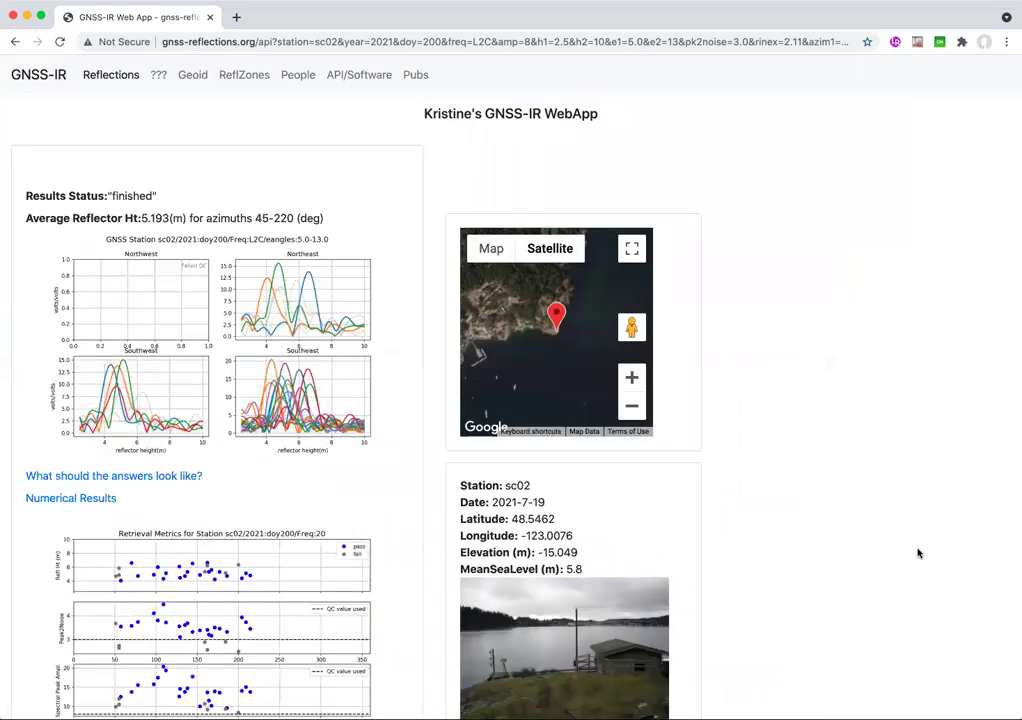
Step: Review the sc02 L2C plots and open its Numerical Results table
scroll(918, 553, down, 2)
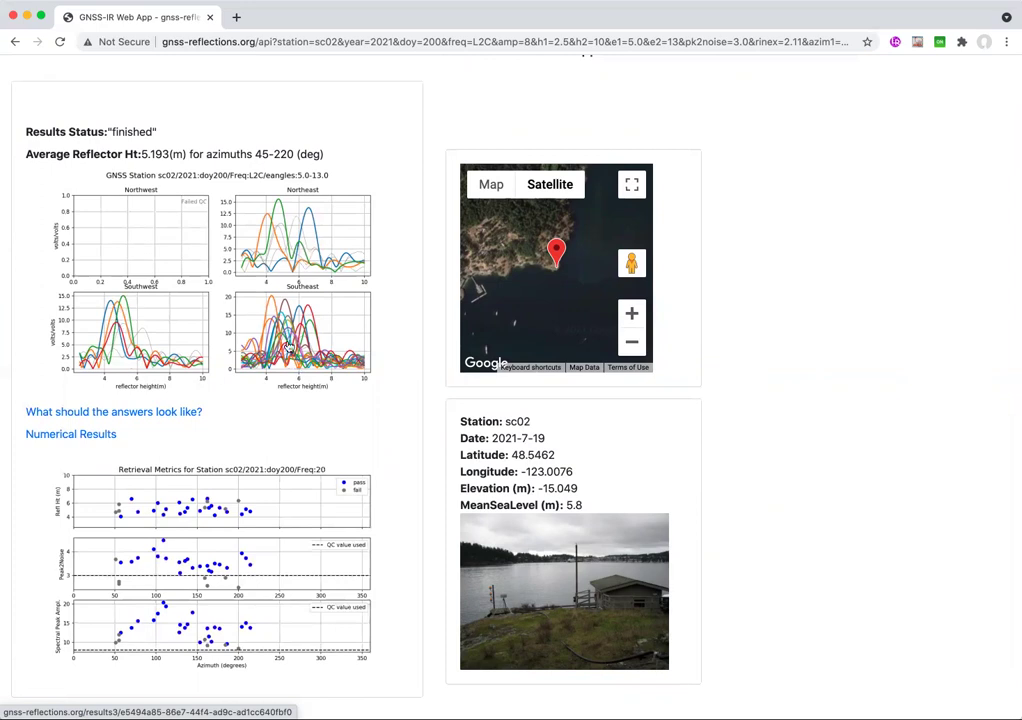
scroll(395, 476, down, 1)
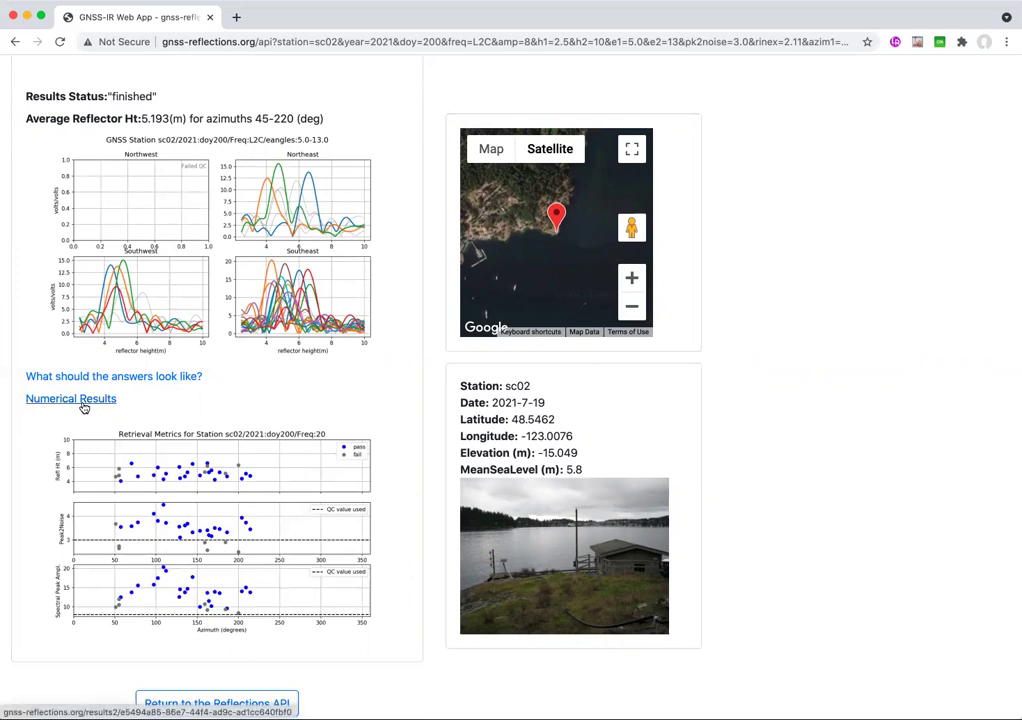
click(83, 404)
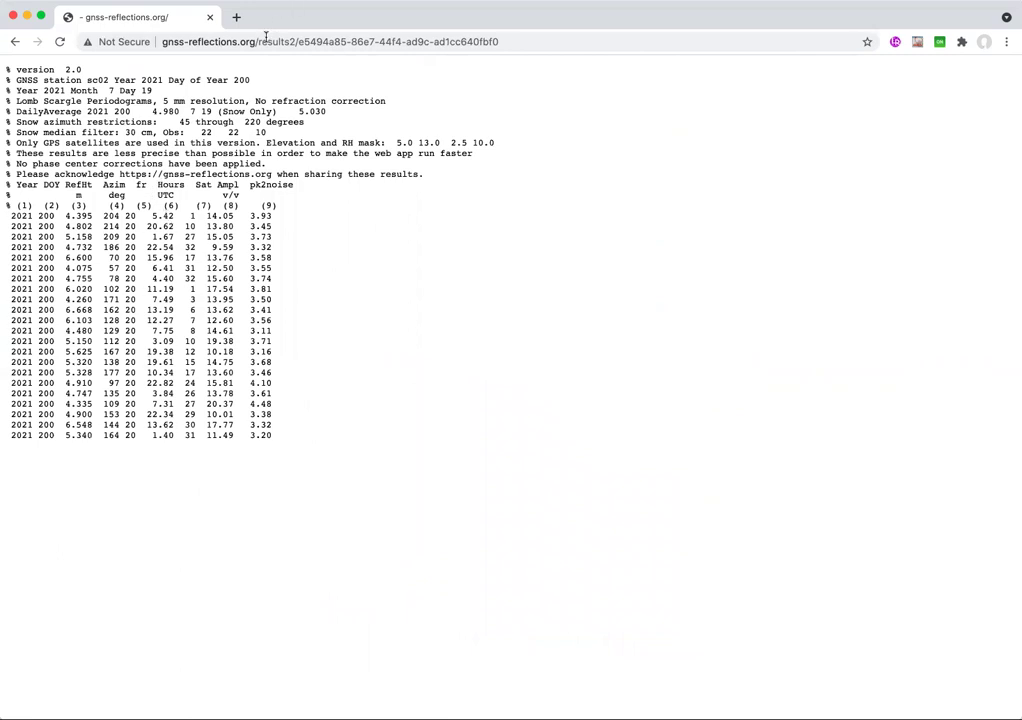
click(256, 40)
click(256, 40)
Step: Remove the results2 path to reload gnss-reflections.org, with forms reset to p038, 2019, L1
drag(256, 40, 666, 119)
key(BackSpace)
key(Return)
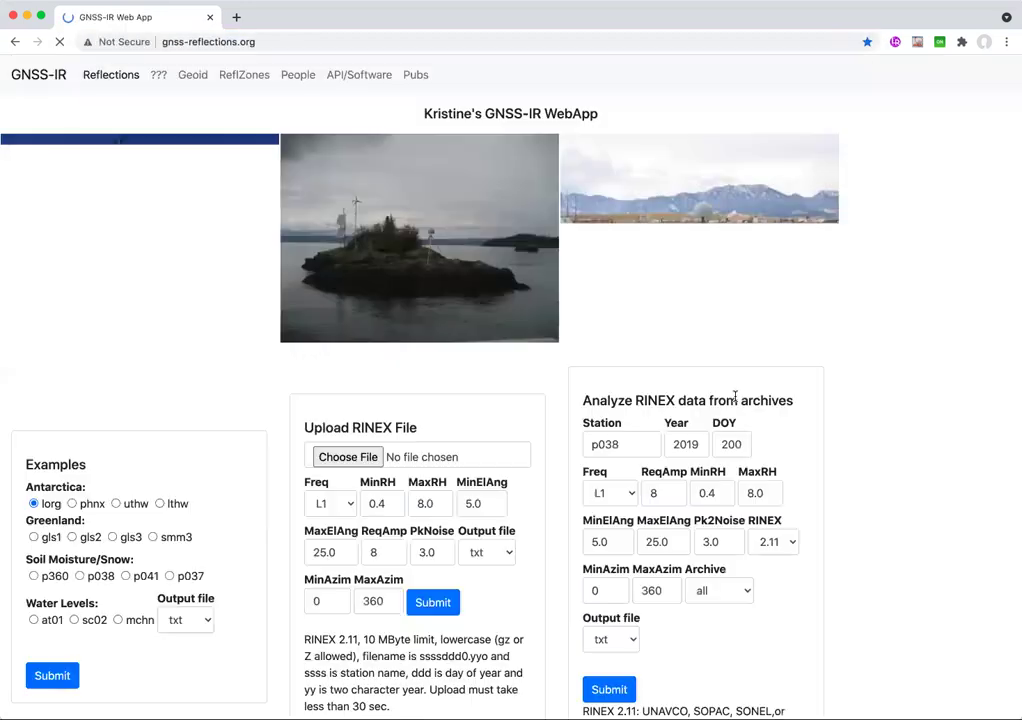
scroll(938, 518, down, 1)
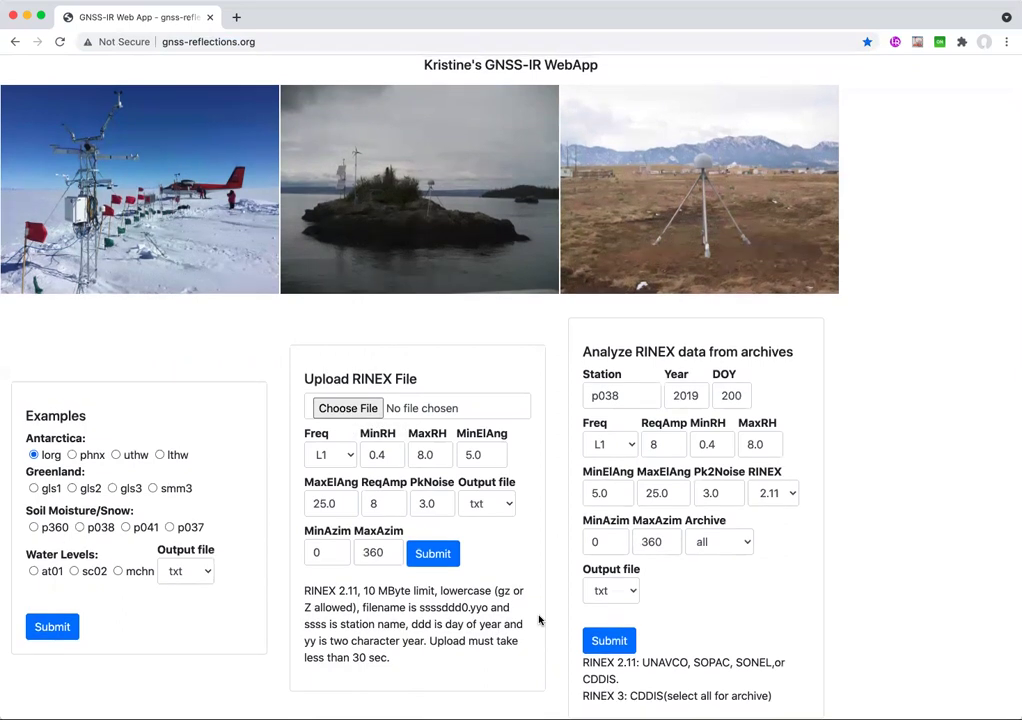
scroll(538, 620, up, 1)
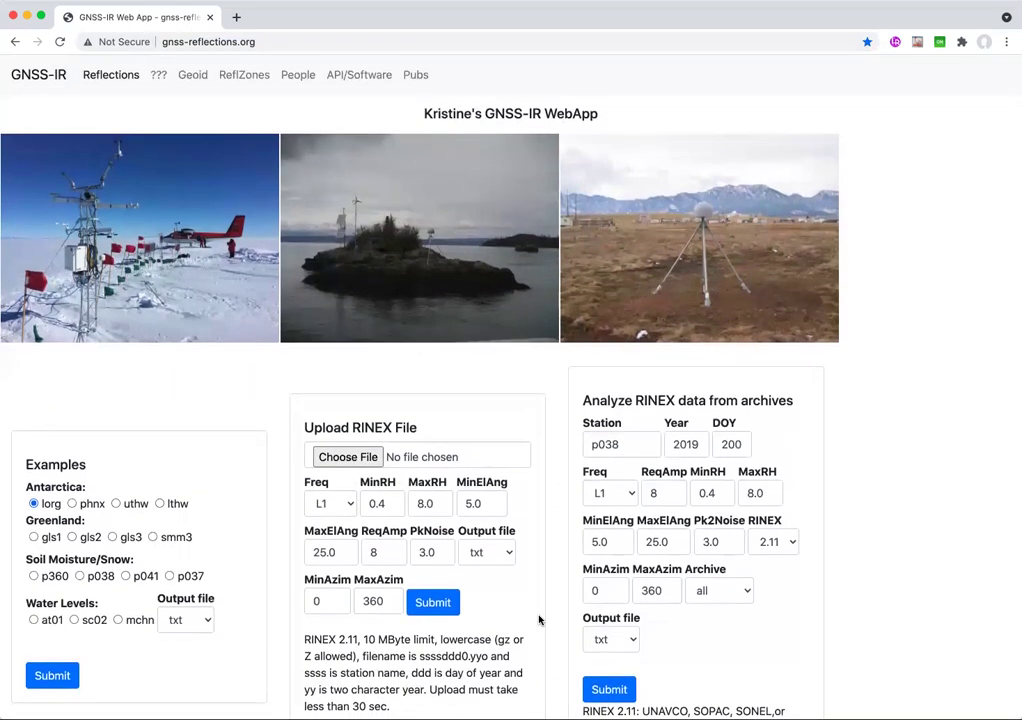